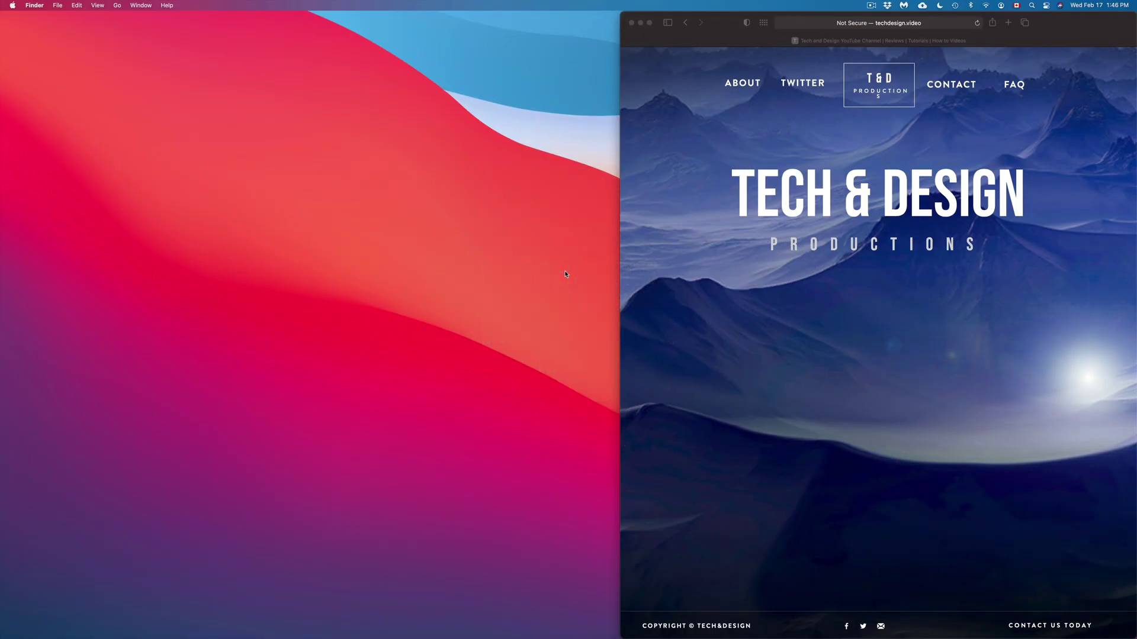
Launch the Photos app from a Spotlight search for 'photos'.
{"action": "mouse_move", "coordinate": [463, 637]}
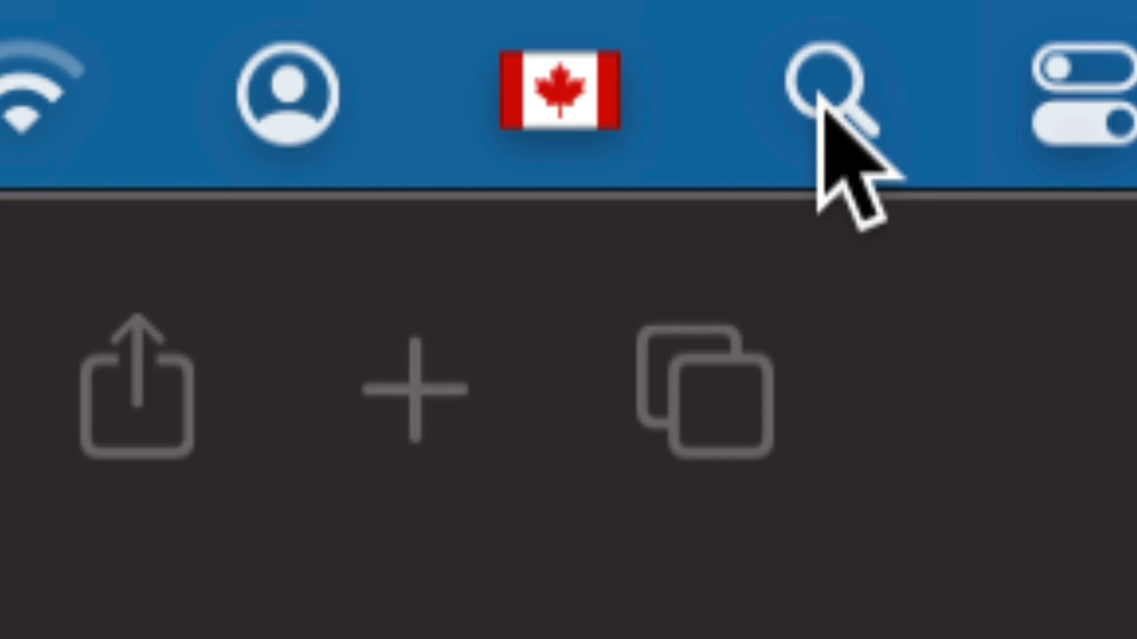
{"action": "left_click", "coordinate": [820, 96]}
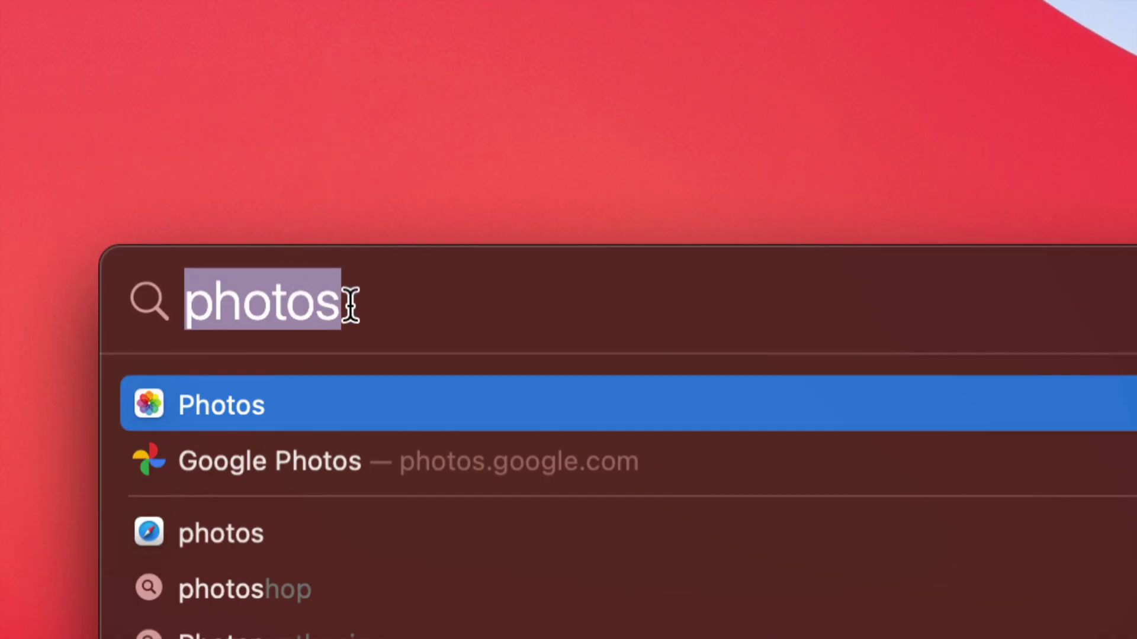
{"action": "left_click", "coordinate": [347, 306]}
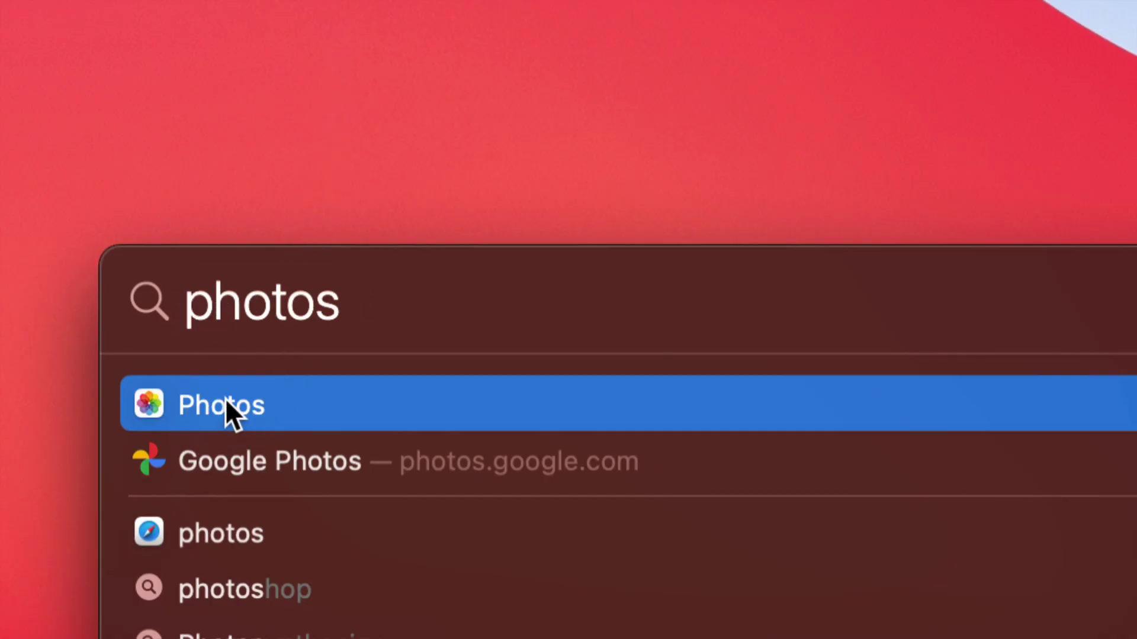
{"action": "left_click", "coordinate": [200, 404]}
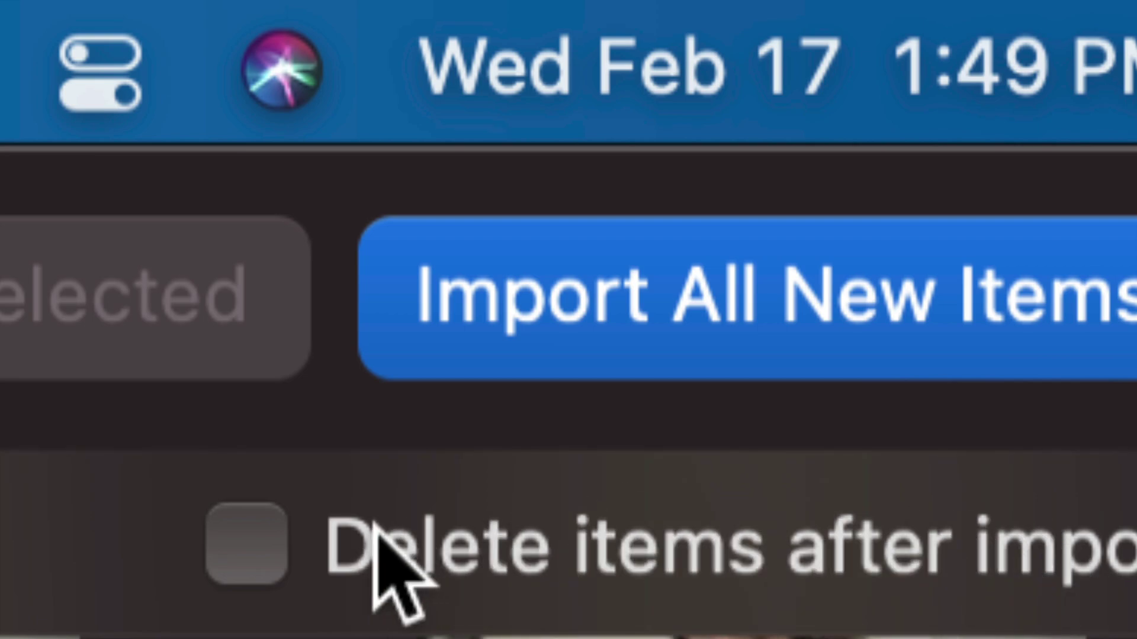
Turn on 'Delete items after import' for the connected phone.
{"action": "left_click", "coordinate": [270, 527]}
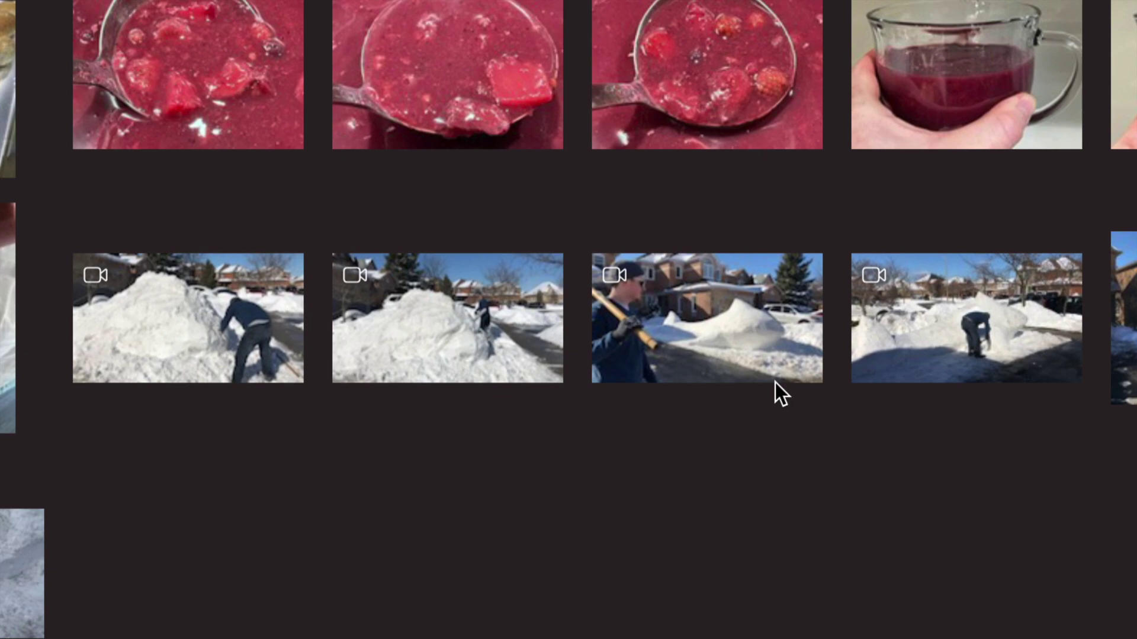
Select the ten snow-shoveling video thumbnails so the button reads 'Import 10 Selected'.
{"action": "left_click", "coordinate": [238, 308]}
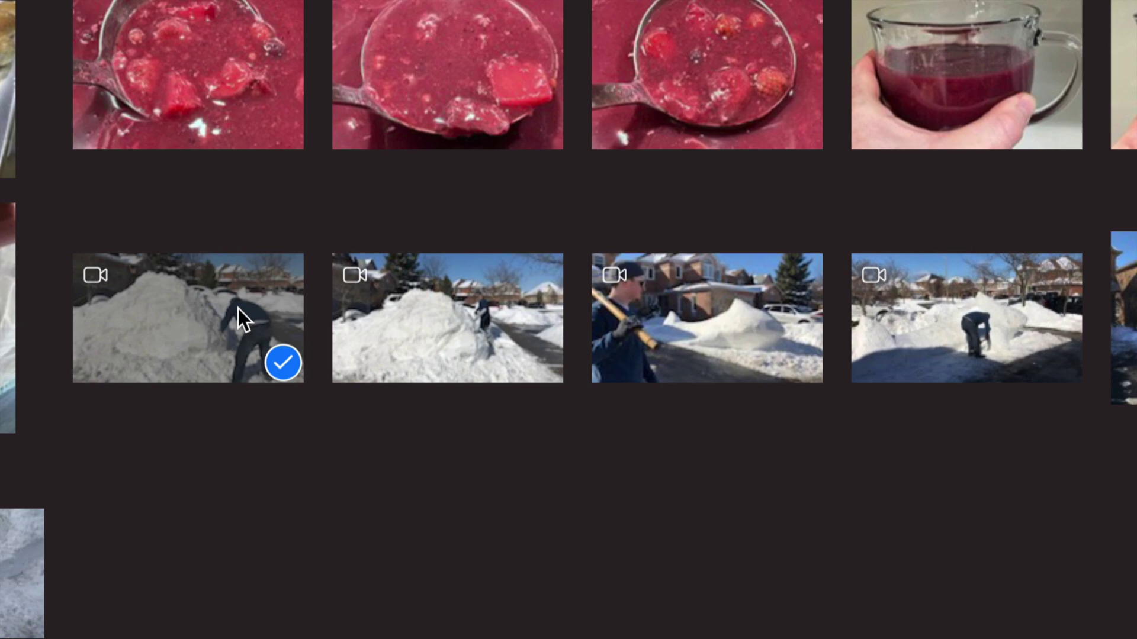
{"action": "left_click", "coordinate": [487, 315]}
{"action": "left_click", "coordinate": [676, 312]}
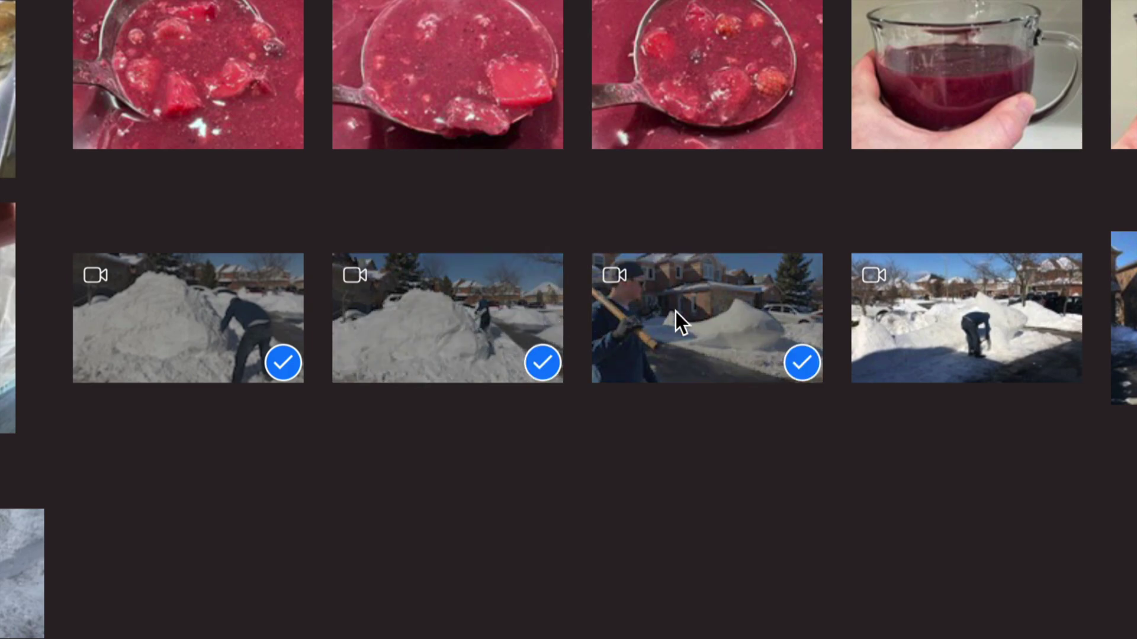
{"action": "left_click", "coordinate": [929, 311]}
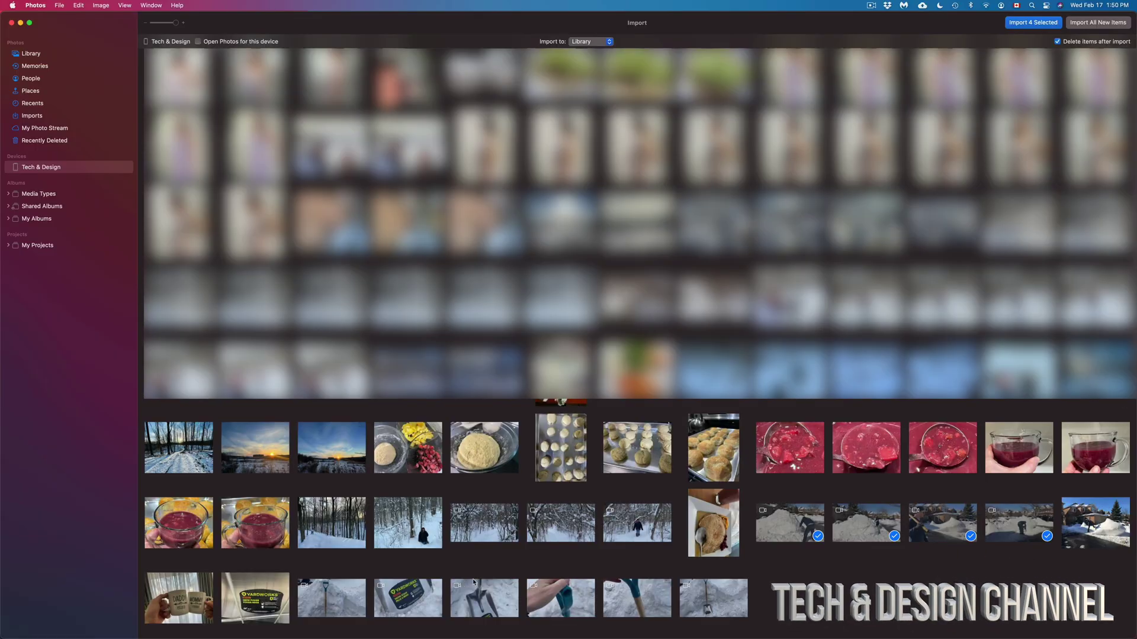
{"action": "left_click", "coordinate": [329, 589]}
{"action": "left_click", "coordinate": [413, 599]}
{"action": "left_click", "coordinate": [490, 596]}
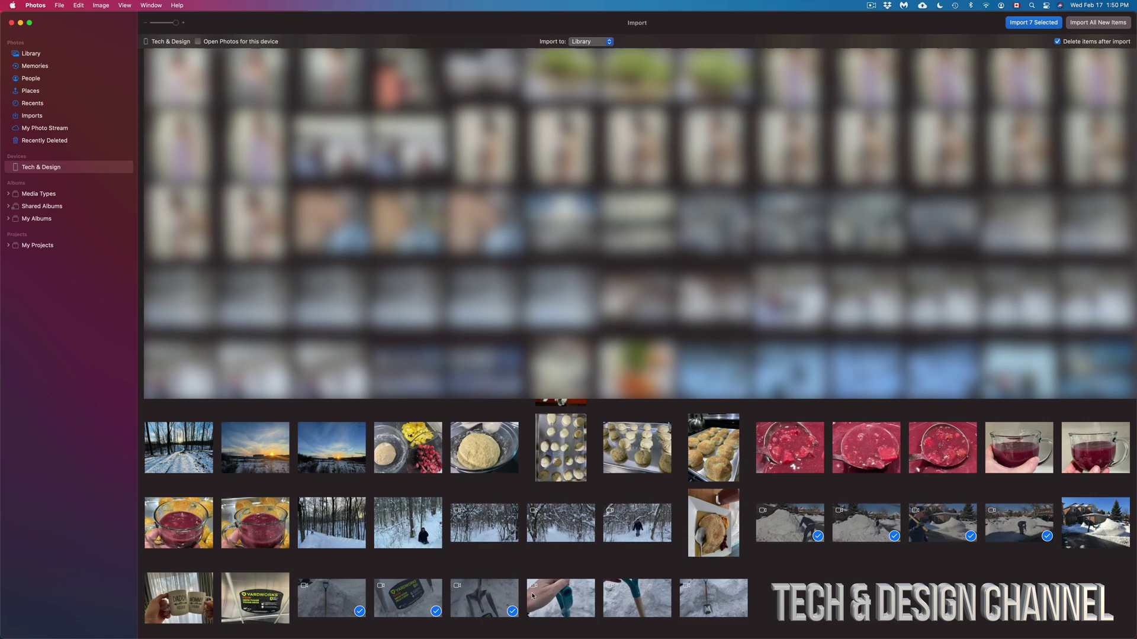
{"action": "left_click", "coordinate": [551, 598]}
{"action": "left_click", "coordinate": [640, 598]}
{"action": "left_click", "coordinate": [709, 601]}
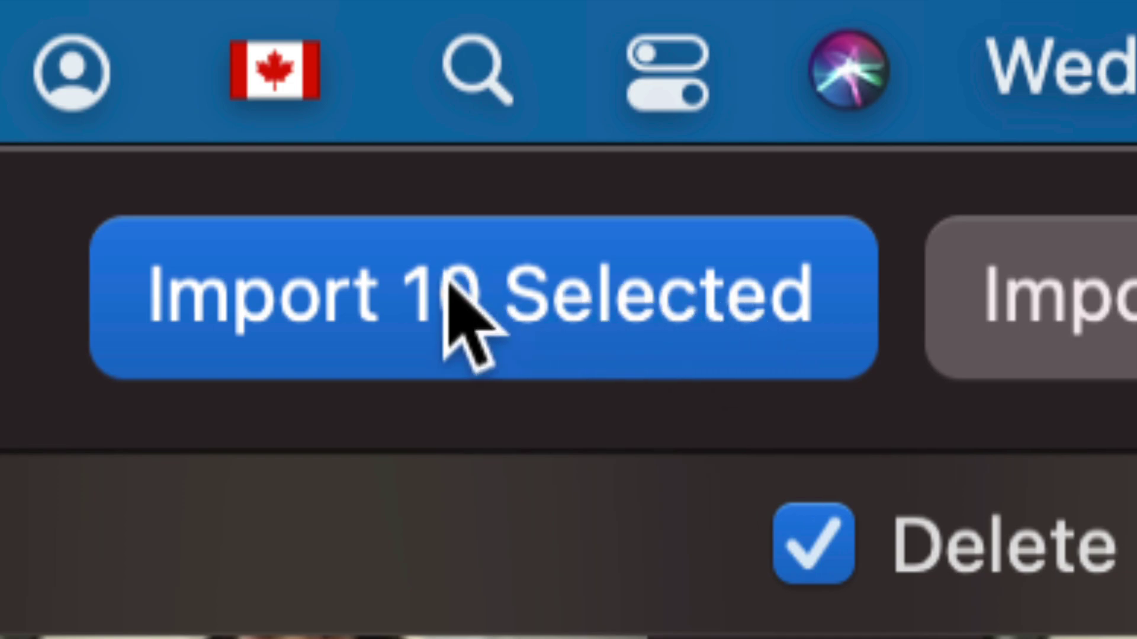
Import the ten selected snow videos with 'Import 10 Selected'.
{"action": "left_click", "coordinate": [500, 303]}
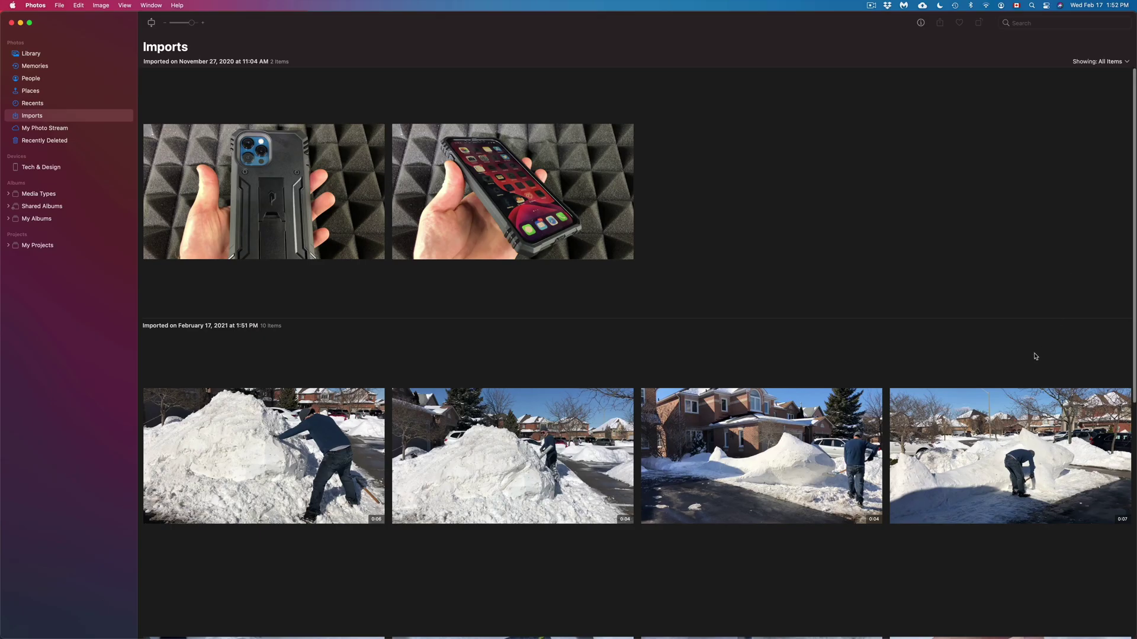
{"action": "scroll", "coordinate": [1035, 356], "scroll_direction": "down", "scroll_amount": 5}
{"action": "scroll", "coordinate": [1035, 356], "scroll_direction": "down", "scroll_amount": 6}
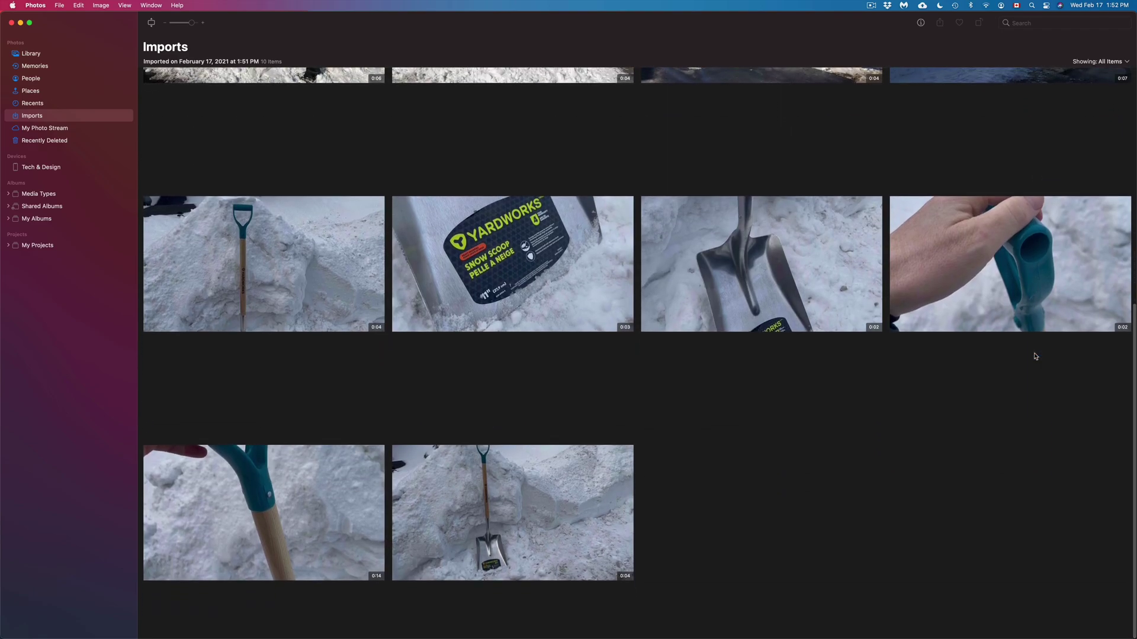
{"action": "scroll", "coordinate": [1035, 356], "scroll_direction": "up", "scroll_amount": 6}
{"action": "scroll", "coordinate": [1035, 356], "scroll_direction": "down", "scroll_amount": 3}
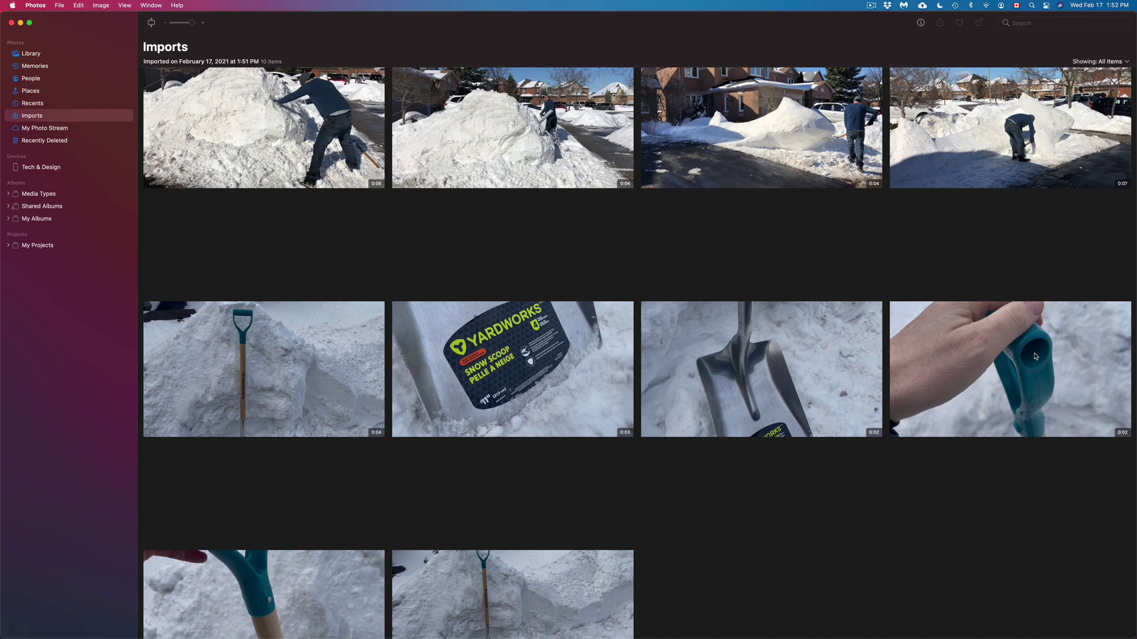
{"action": "scroll", "coordinate": [1035, 356], "scroll_direction": "up", "scroll_amount": 1}
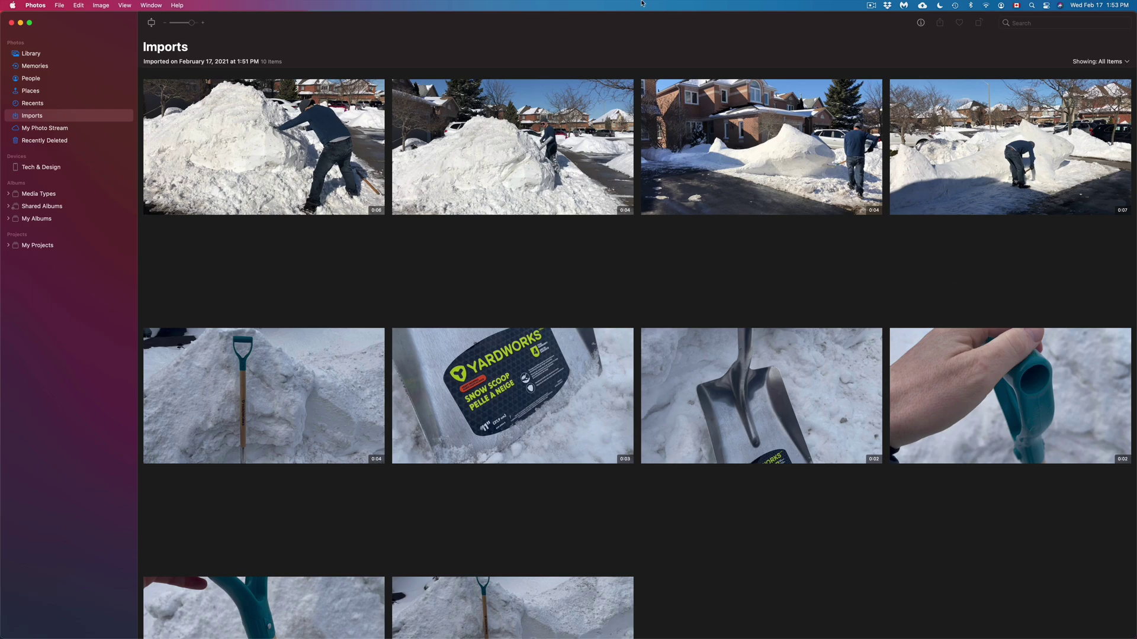
Drag-select the Imports grid until '10 Videos Selected' appears.
{"action": "left_click_drag", "start_coordinate": [1042, 611], "coordinate": [246, 140]}
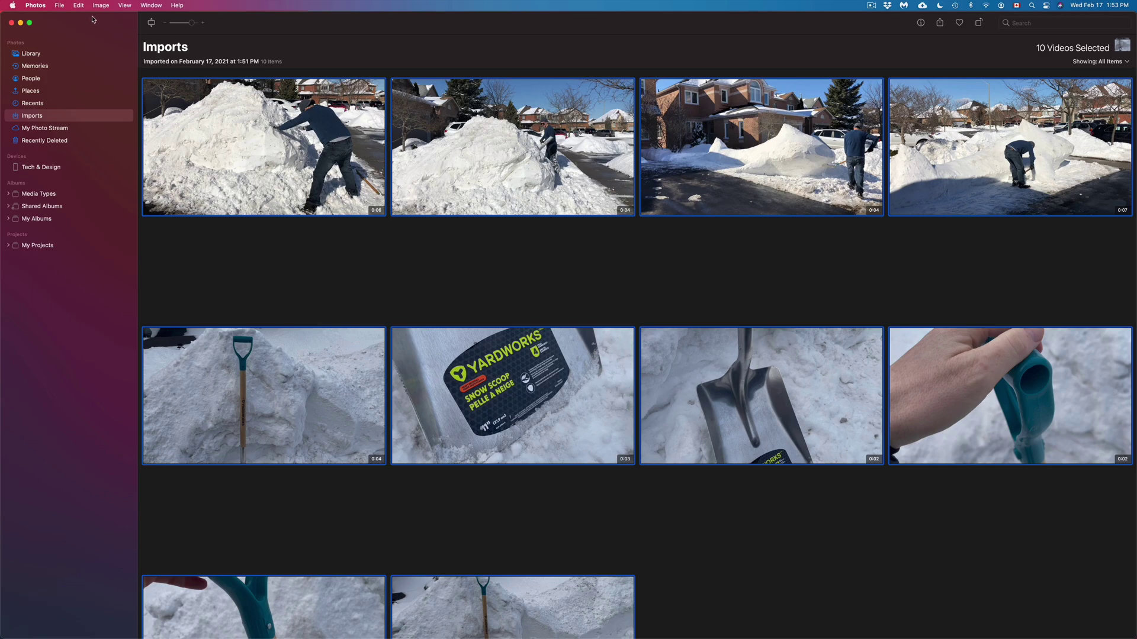
Choose File > Export > Export Unmodified Original for the 10 videos.
{"action": "left_click", "coordinate": [59, 3]}
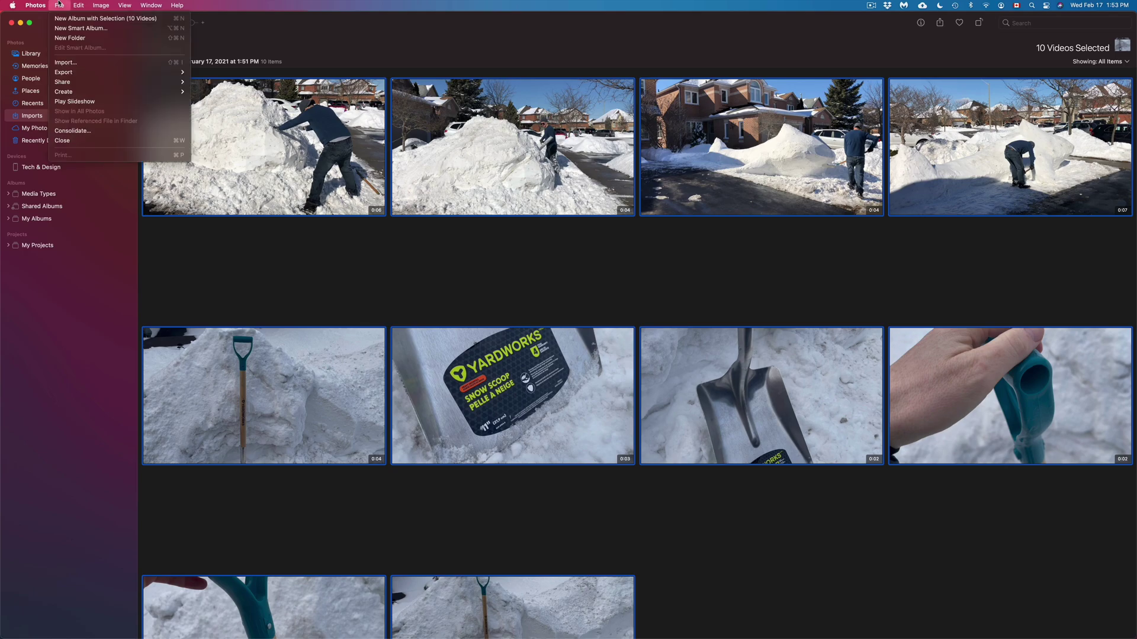
{"action": "mouse_move", "coordinate": [86, 73]}
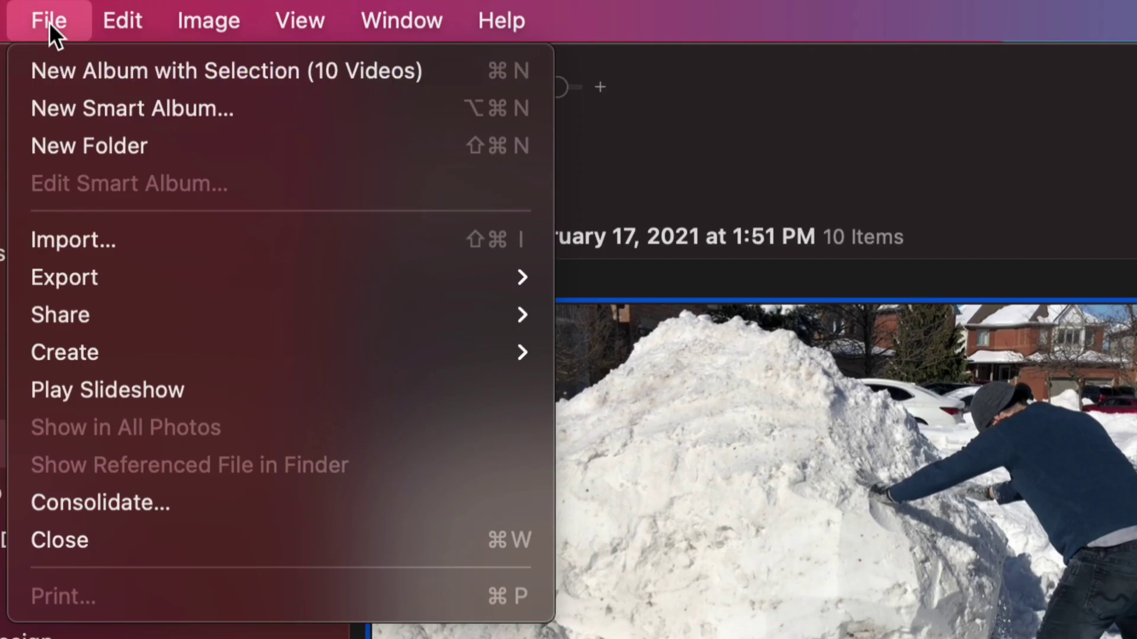
{"action": "mouse_move", "coordinate": [495, 276]}
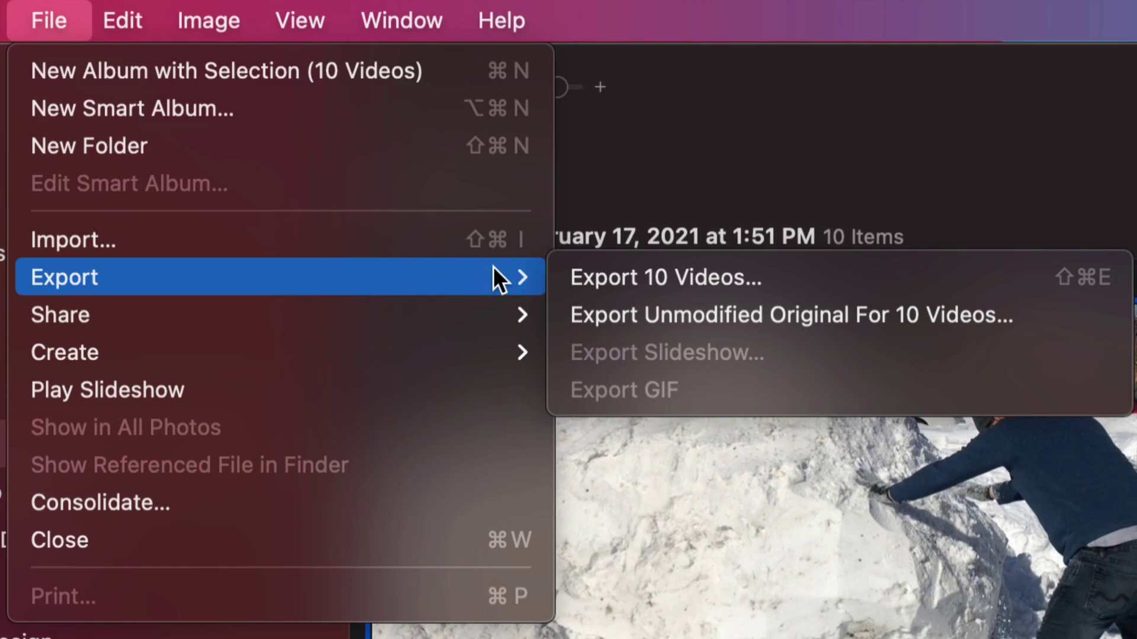
{"action": "left_click", "coordinate": [749, 317]}
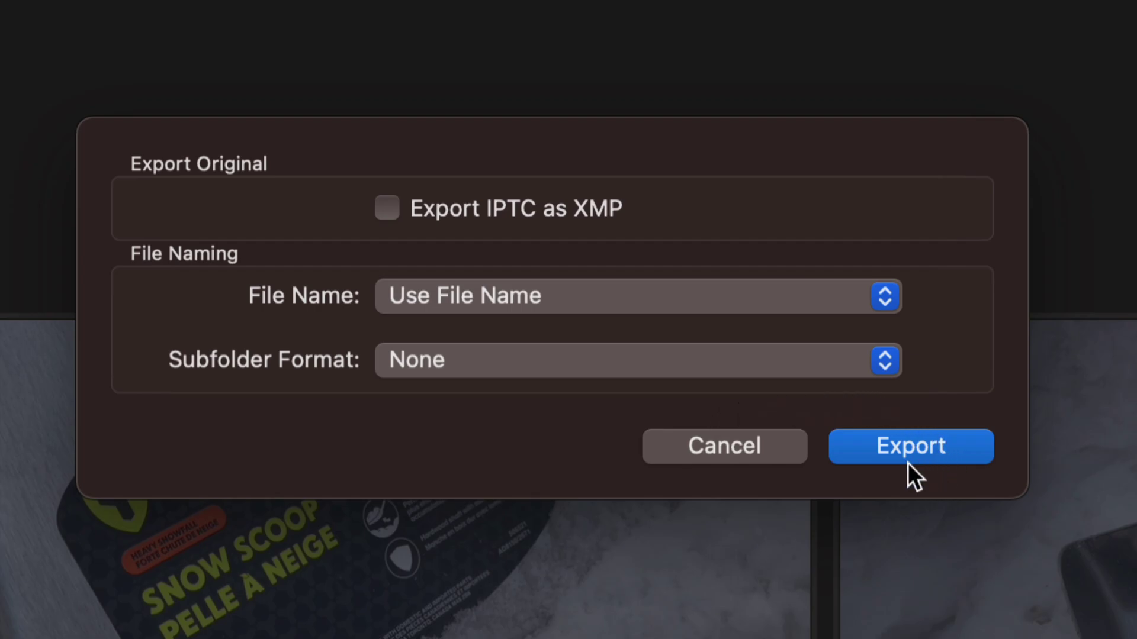
Confirm the Export Original settings, then deselect all ten videos.
{"action": "left_click", "coordinate": [897, 452]}
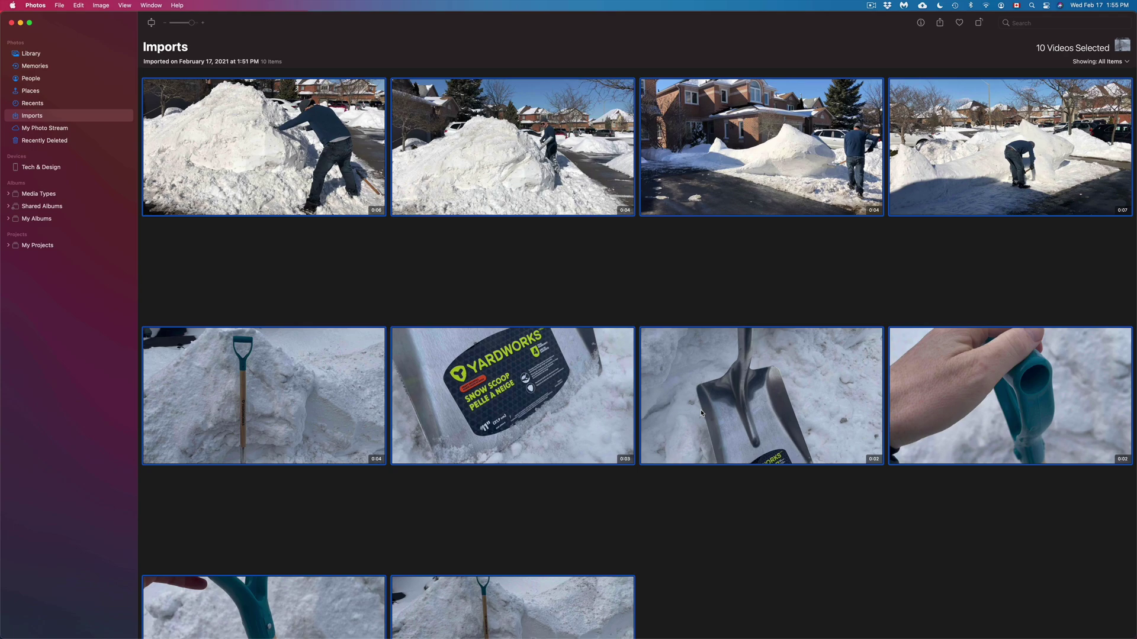
{"action": "key", "text": "super+shift+a"}
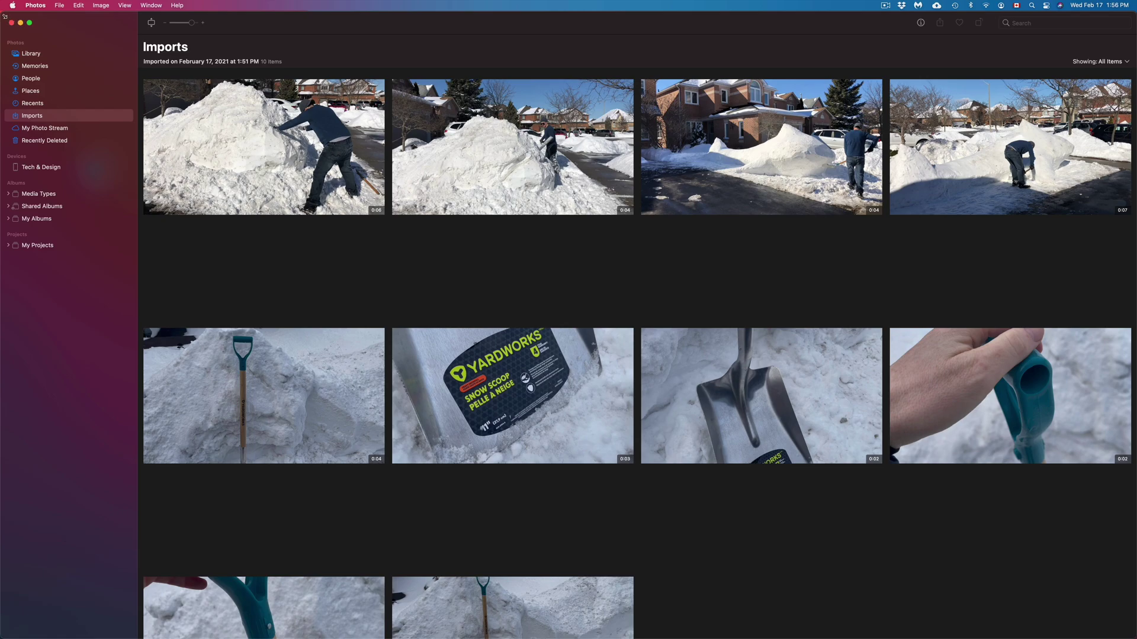
Narrow the Photos window and switch to the desktop showing the snow folder.
{"action": "left_click_drag", "start_coordinate": [5, 14], "coordinate": [19, 14]}
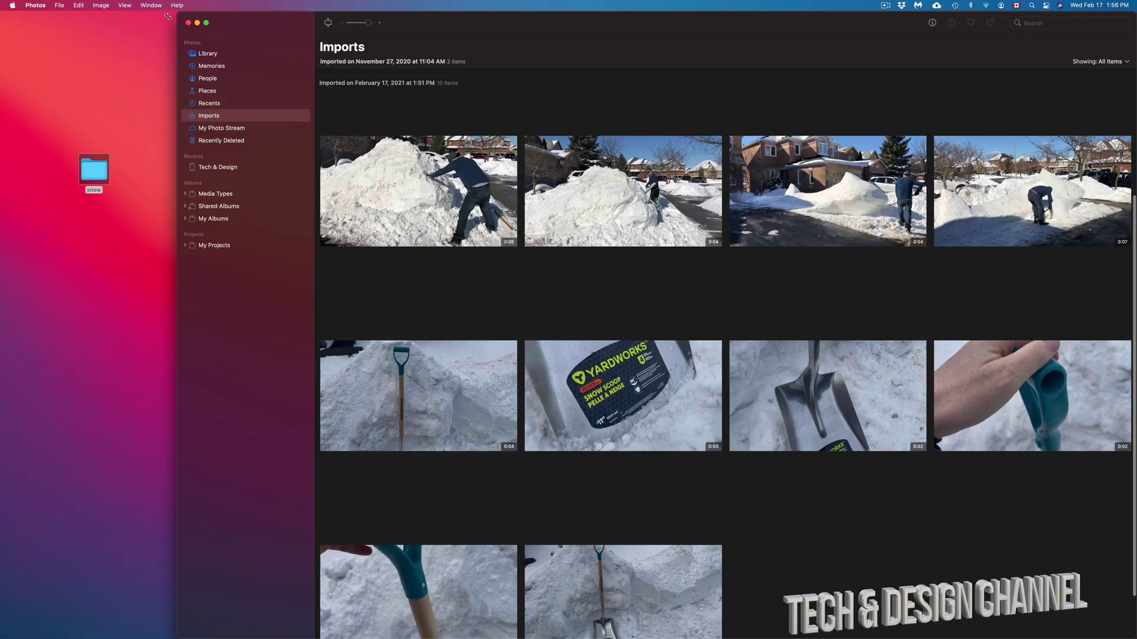
{"action": "left_click", "coordinate": [140, 99]}
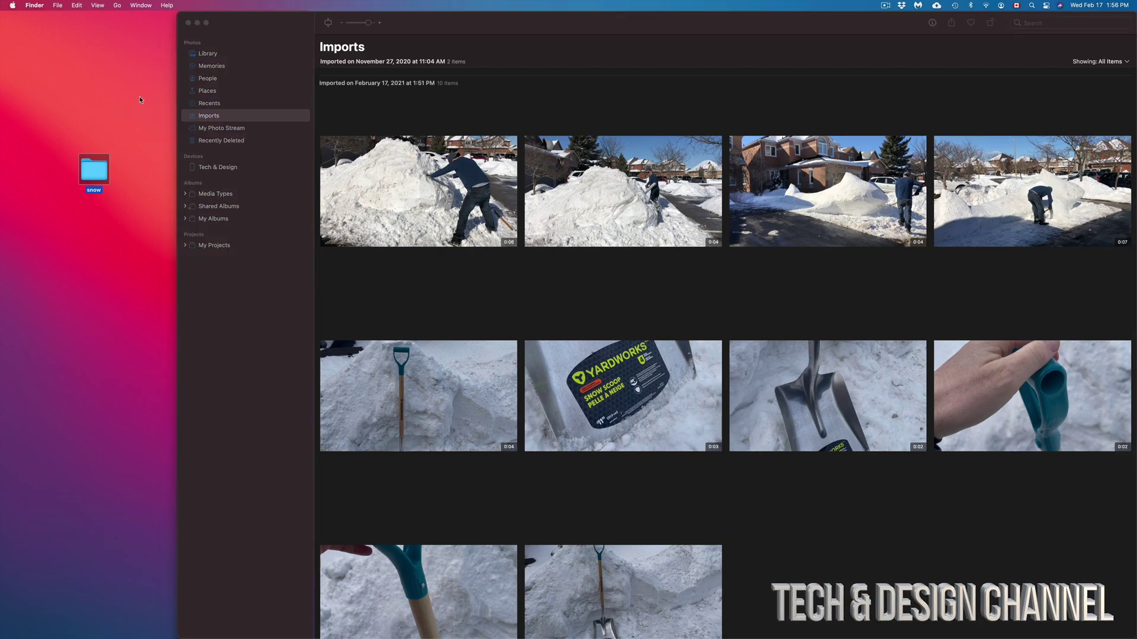
Open the desktop snow folder to check the ten MOV files, close it, and return to Photos.
{"action": "double_click", "coordinate": [95, 173]}
{"action": "left_click_drag", "start_coordinate": [556, 136], "coordinate": [279, 173]}
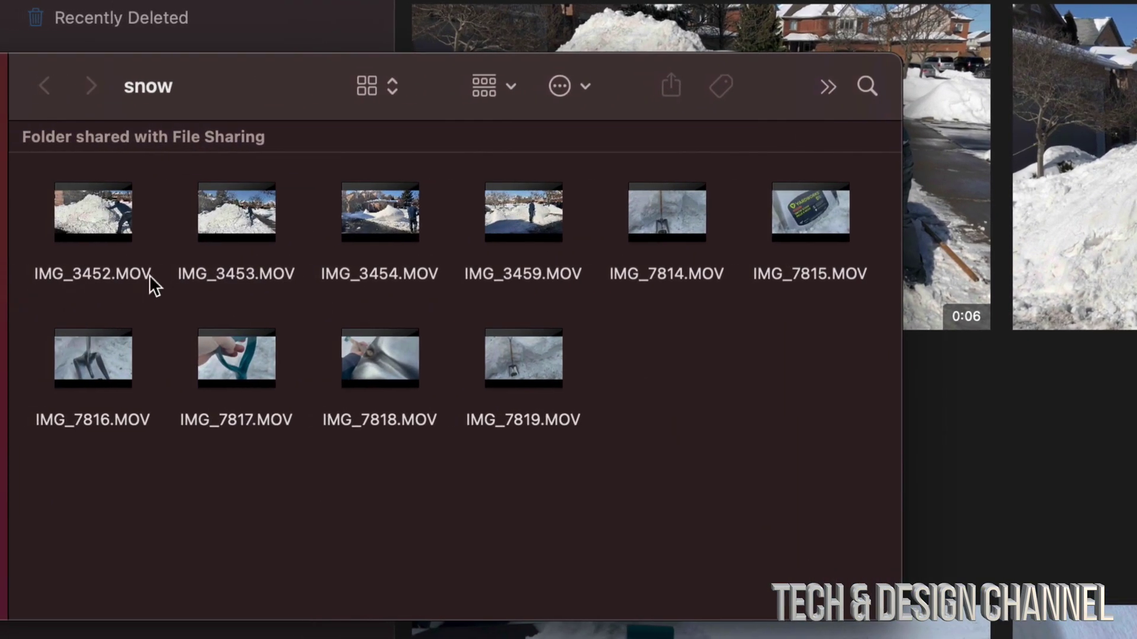
{"action": "mouse_move", "coordinate": [704, 243]}
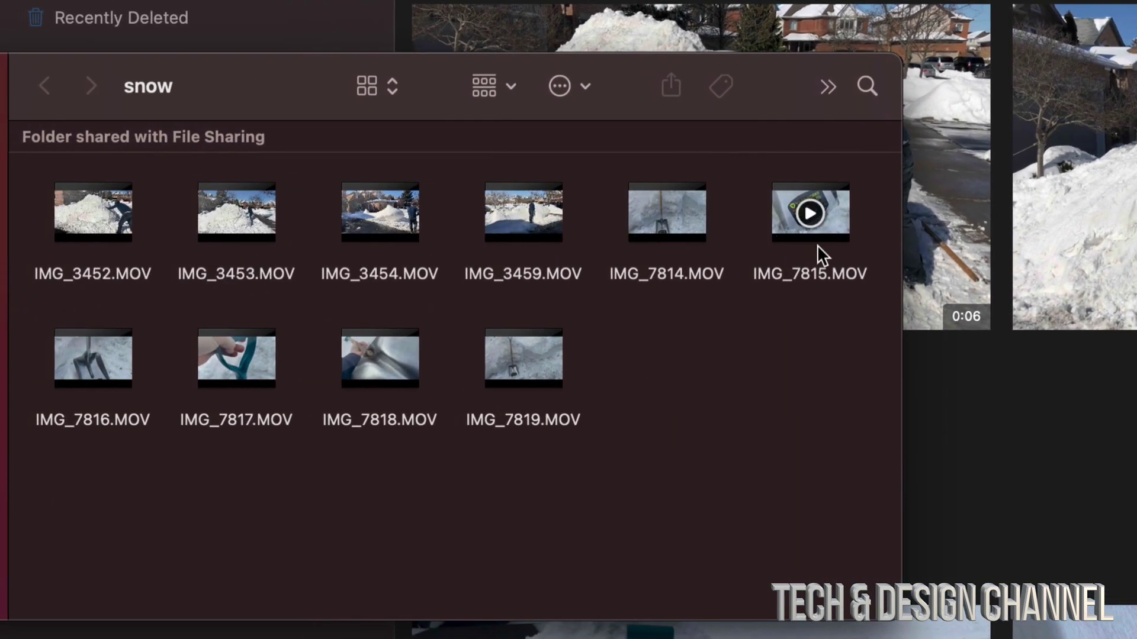
{"action": "mouse_move", "coordinate": [258, 366]}
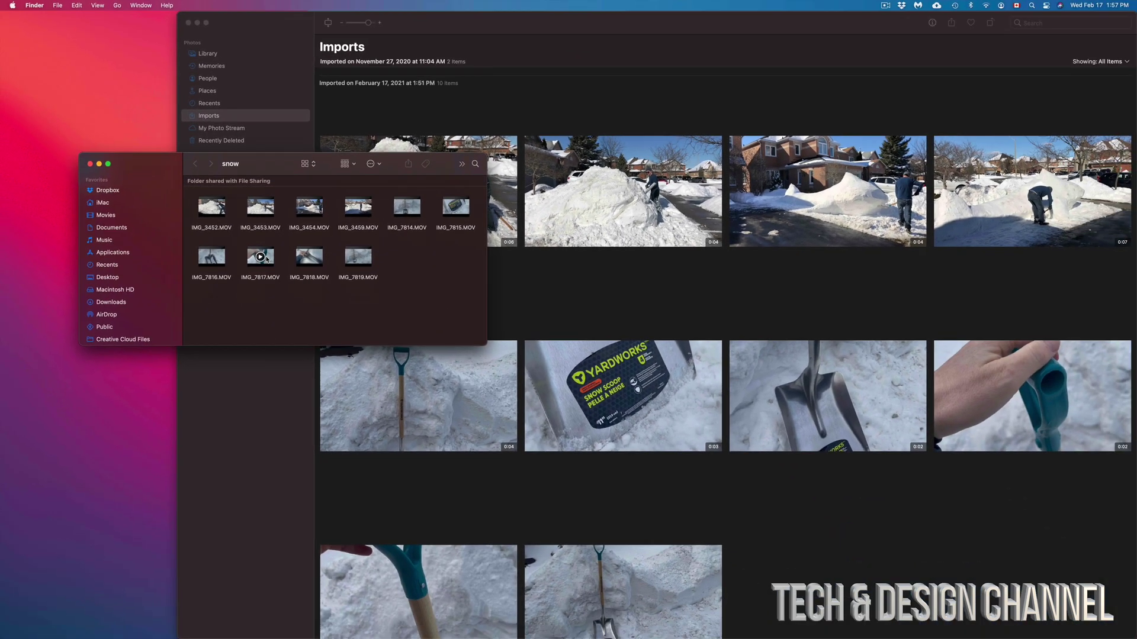
{"action": "left_click", "coordinate": [90, 165]}
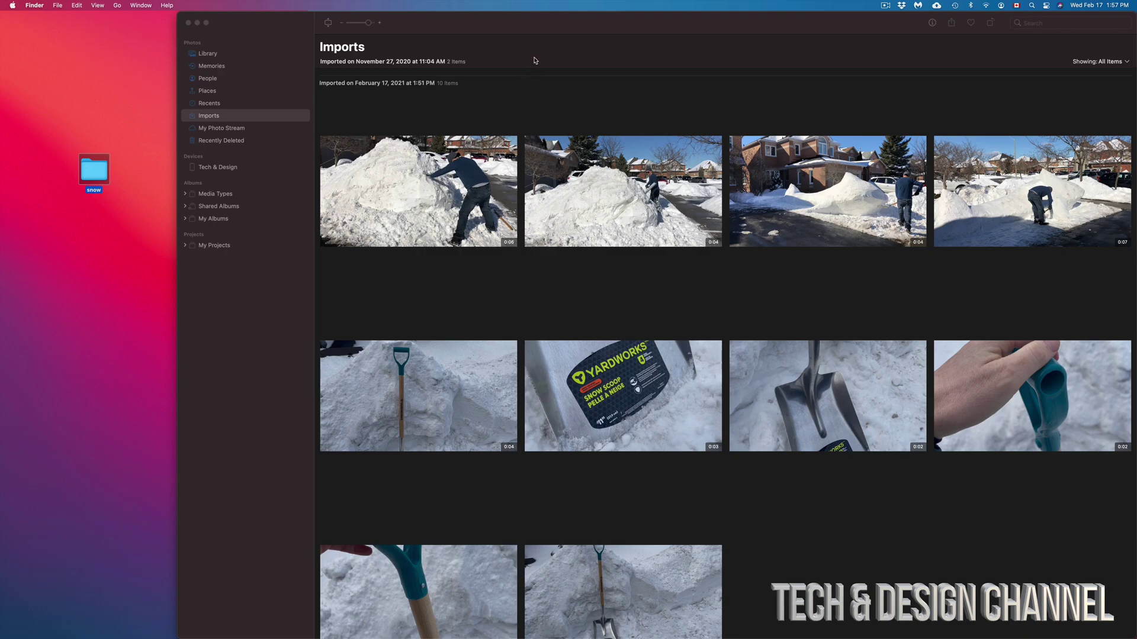
{"action": "left_click", "coordinate": [527, 23]}
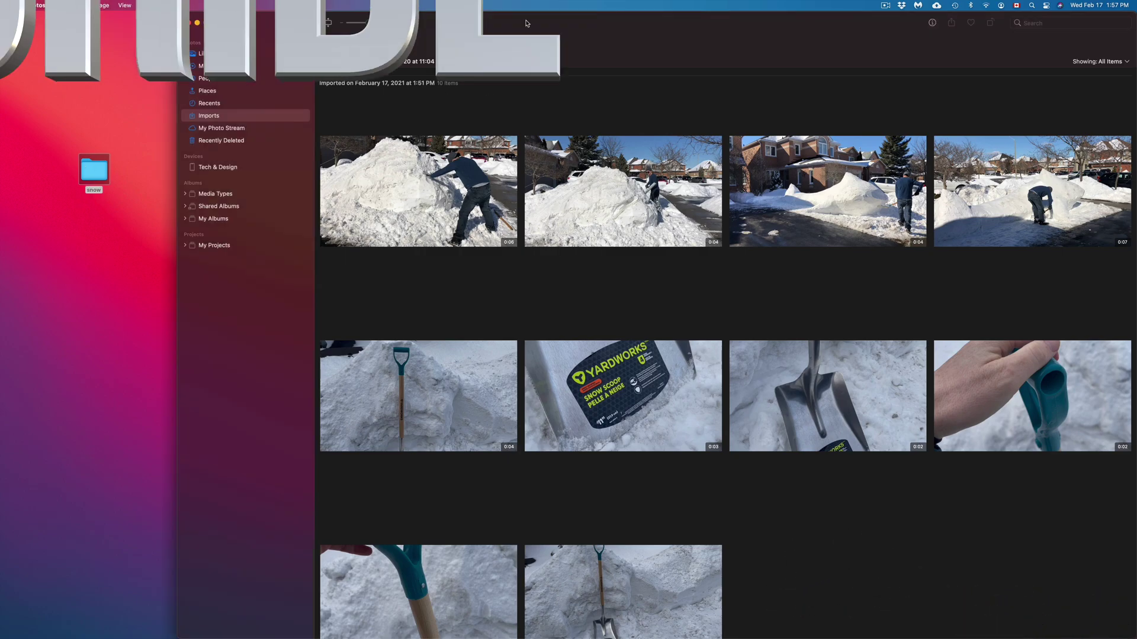